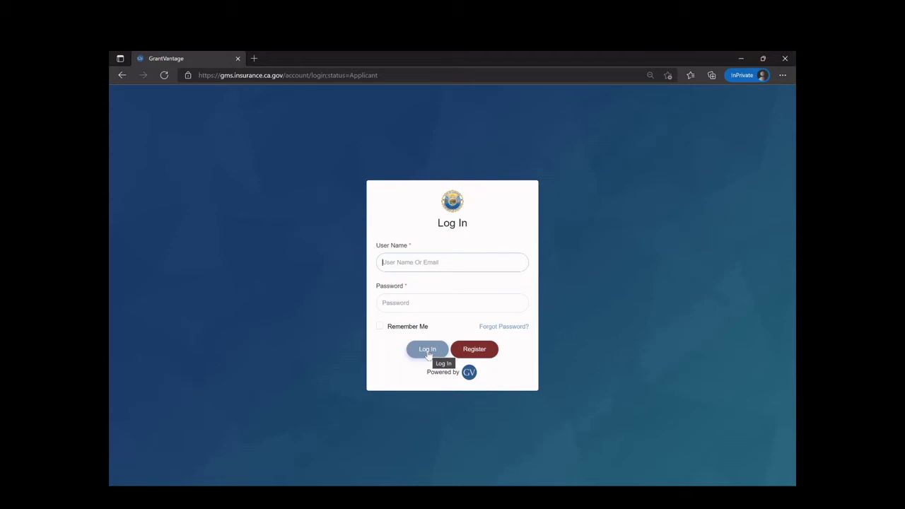
# Step: Log in to the grants management site and open the applicant's own profile
pyautogui.click(428, 349)
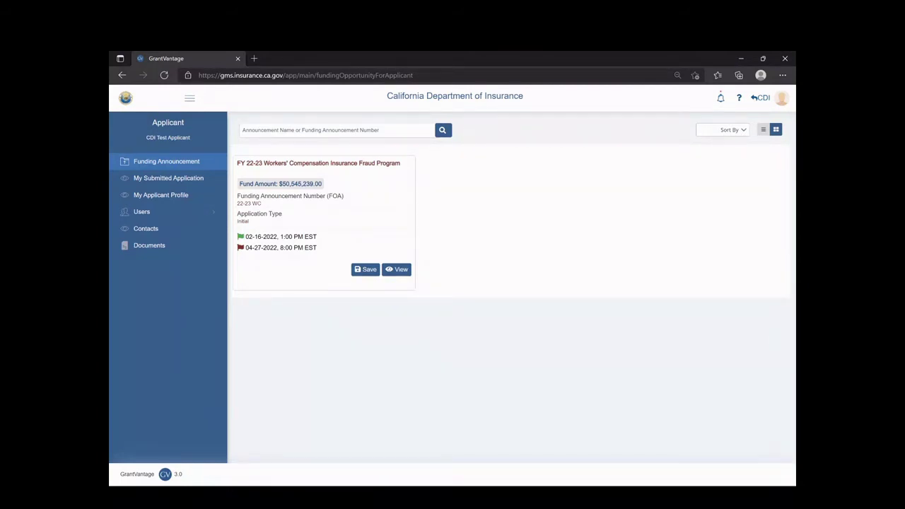
pyautogui.click(177, 200)
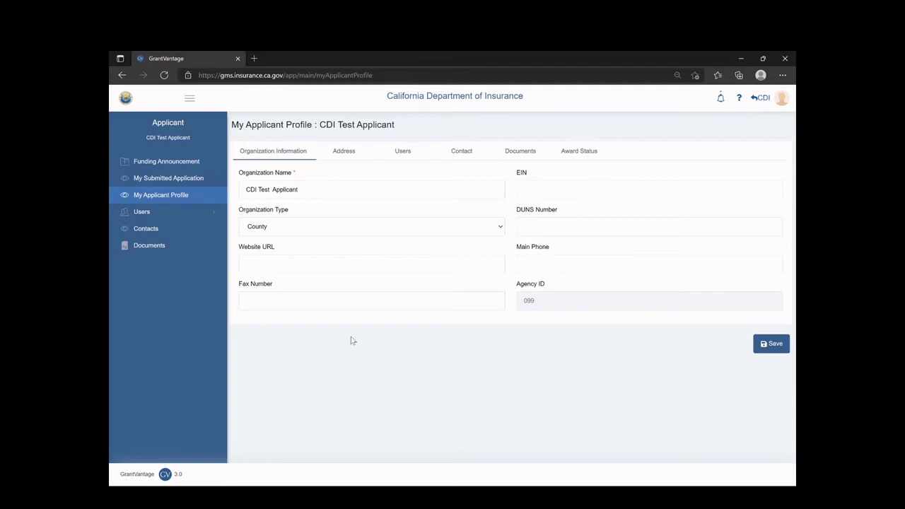
# Step: Enter and save the organization's EIN in the profile, and open its address details
pyautogui.click(544, 193)
pyautogui.write('123453')
pyautogui.click(772, 344)
pyautogui.click(338, 153)
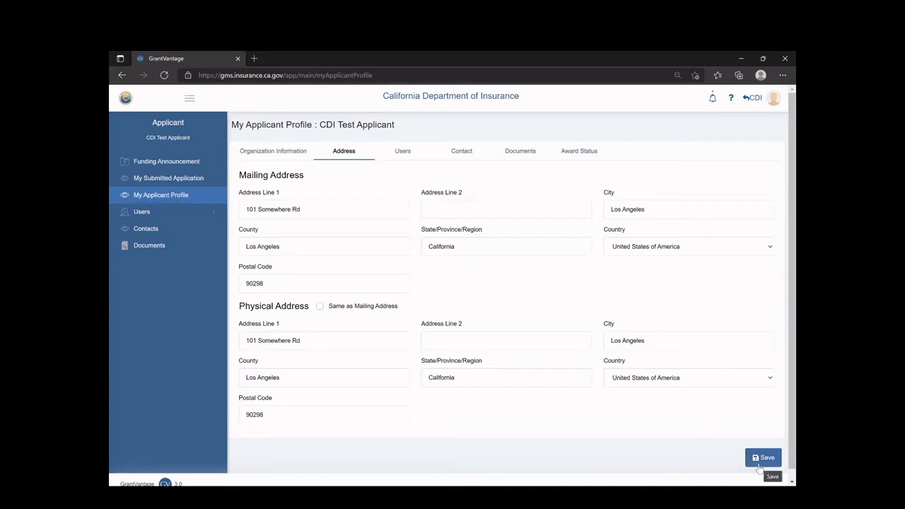
# Step: Start a new user in the applicant profile, filling the name and email from the saved User A details and setting the username to userA
pyautogui.click(400, 154)
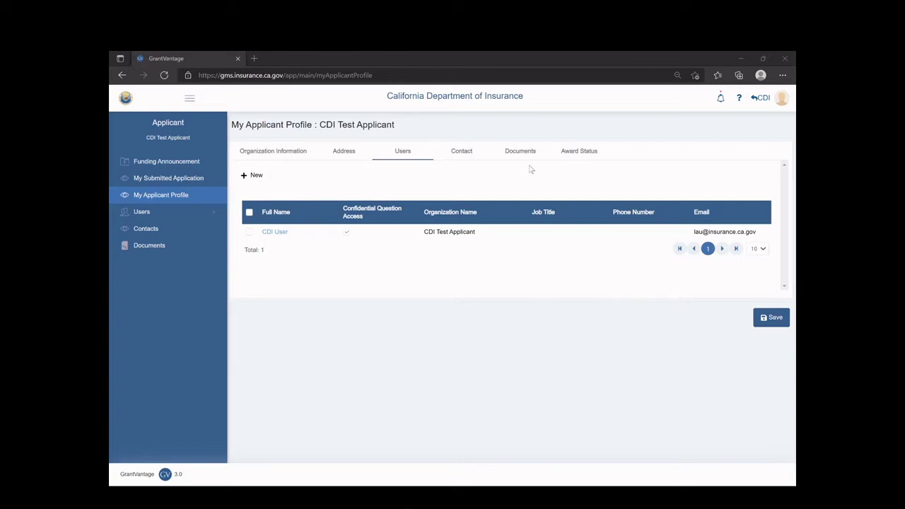
pyautogui.click(256, 175)
pyautogui.click(401, 181)
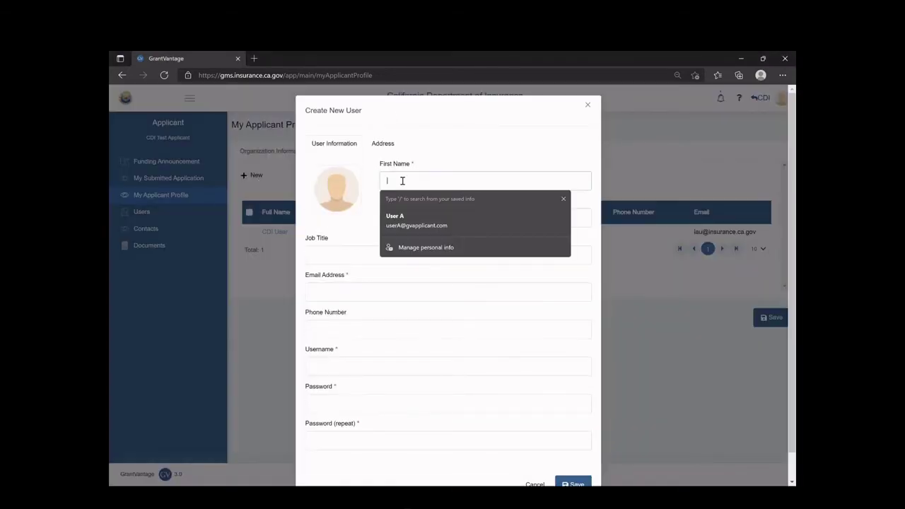
pyautogui.click(427, 216)
pyautogui.click(382, 368)
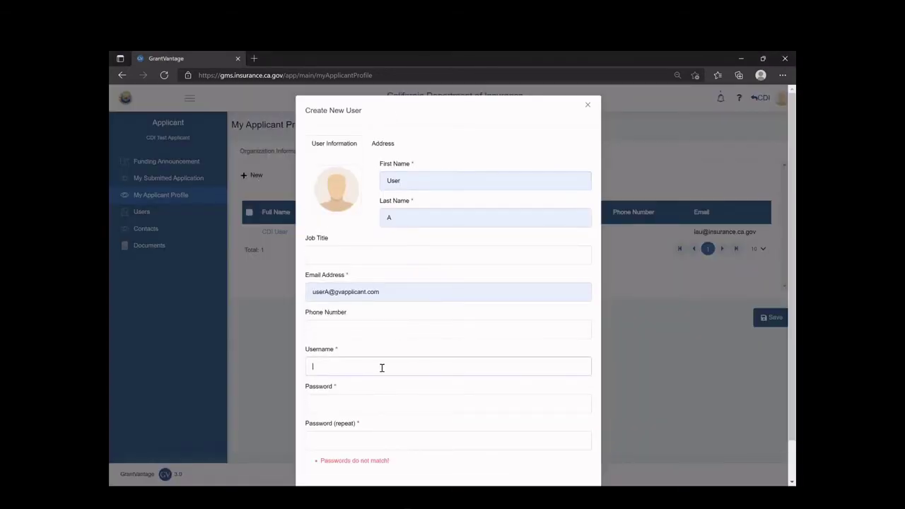
pyautogui.write('userA')
# Step: Enter and repeat the new user's password, and save the user
pyautogui.click(387, 403)
pyautogui.hotkey('ctrl', 'v')
pyautogui.click(383, 436)
pyautogui.hotkey('ctrl', 'v')
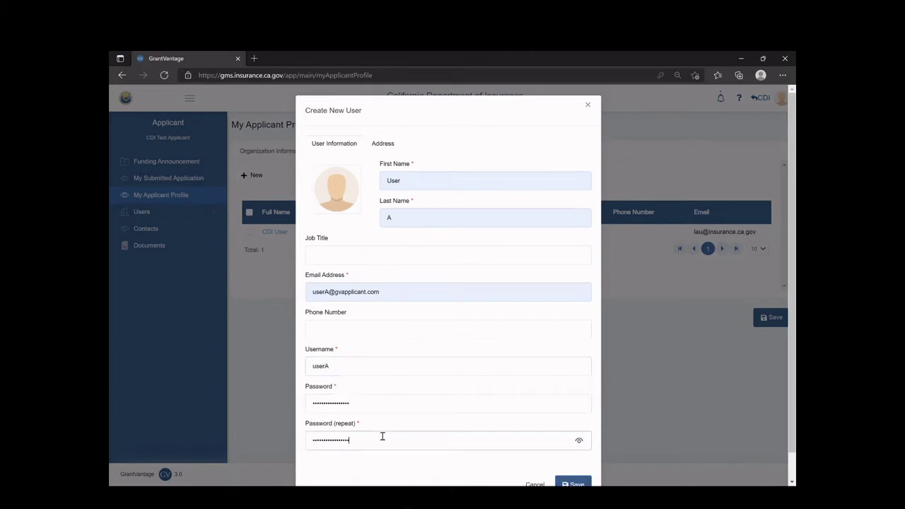
pyautogui.scroll(-1, 474, 368)
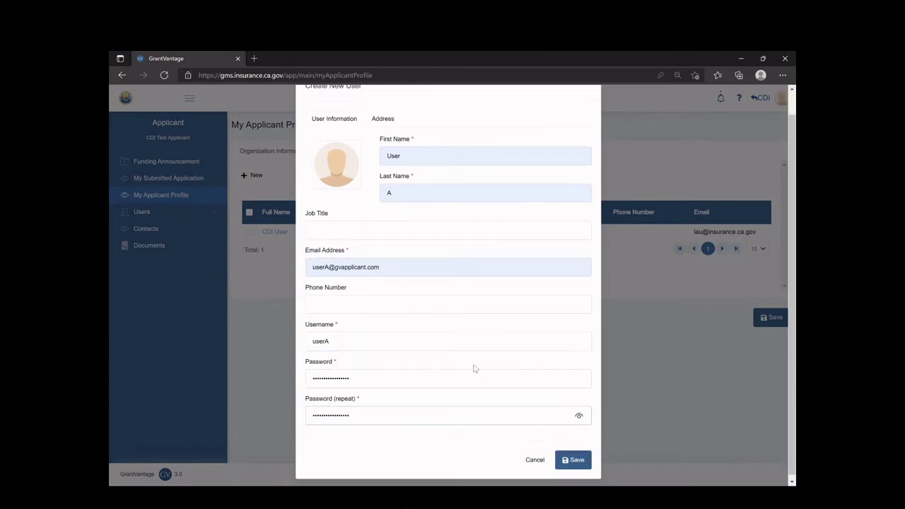
pyautogui.click(570, 457)
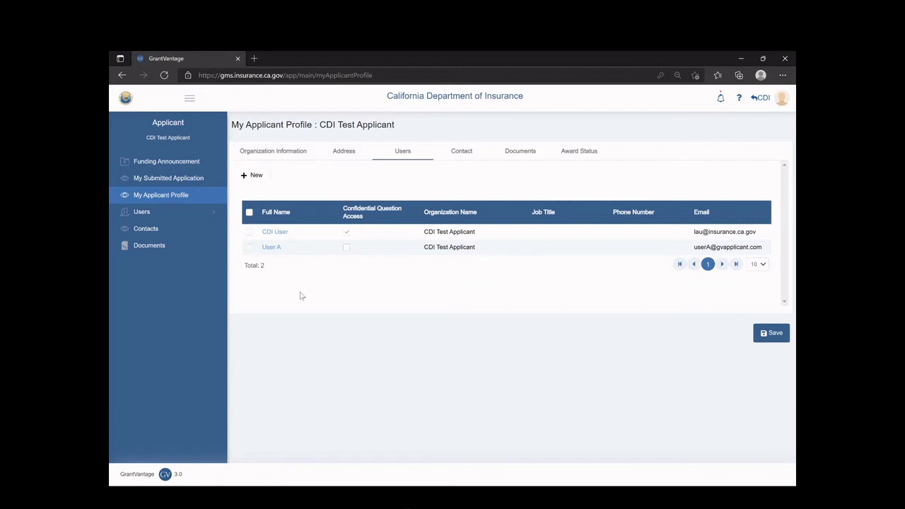
# Step: Try granting User A confidential question access
pyautogui.click(346, 250)
pyautogui.click(346, 248)
# Step: Check which fields a new contact requires by attempting to save a blank contact form, and close the form
pyautogui.click(463, 154)
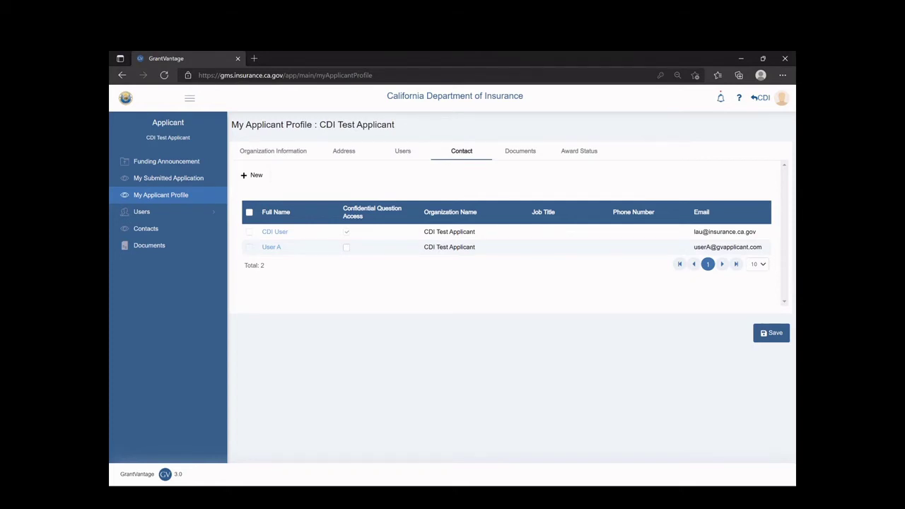
pyautogui.click(257, 176)
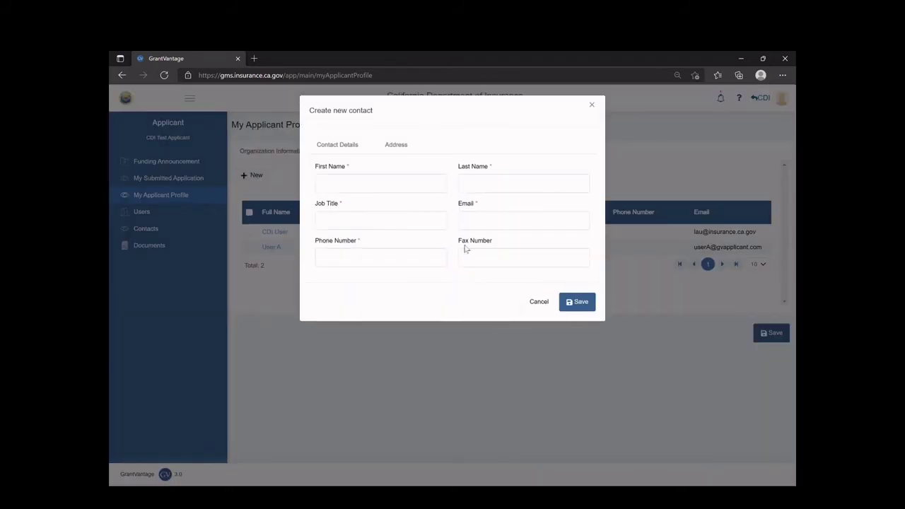
pyautogui.click(580, 302)
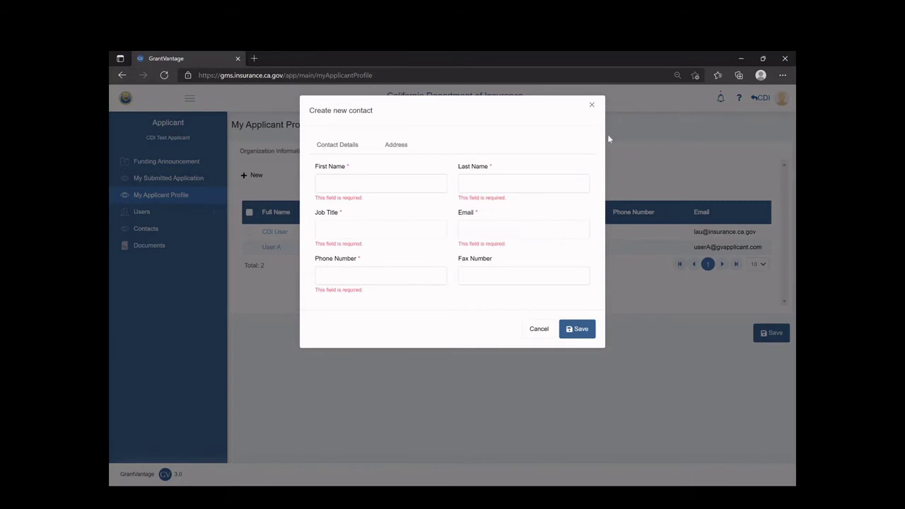
pyautogui.click(592, 106)
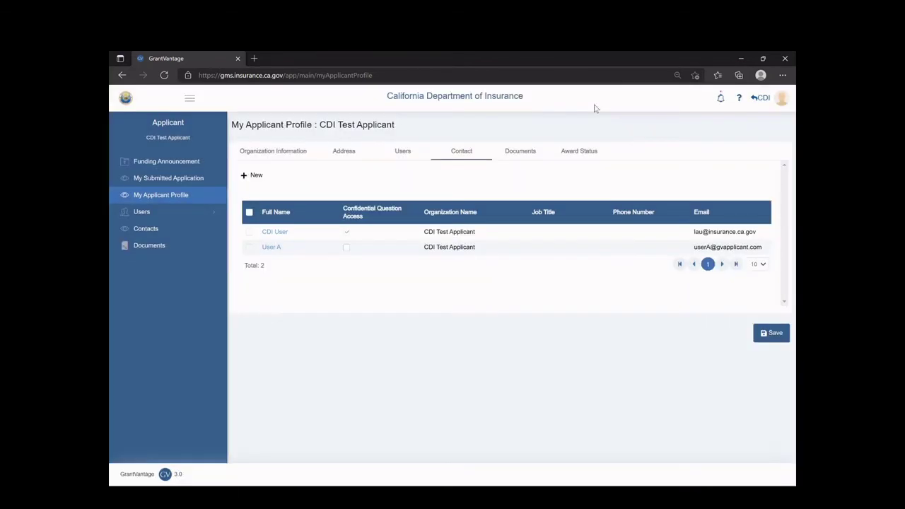
# Step: Upload Example Document.docx to the profile's documents as a standard, non-confidential file
pyautogui.click(525, 157)
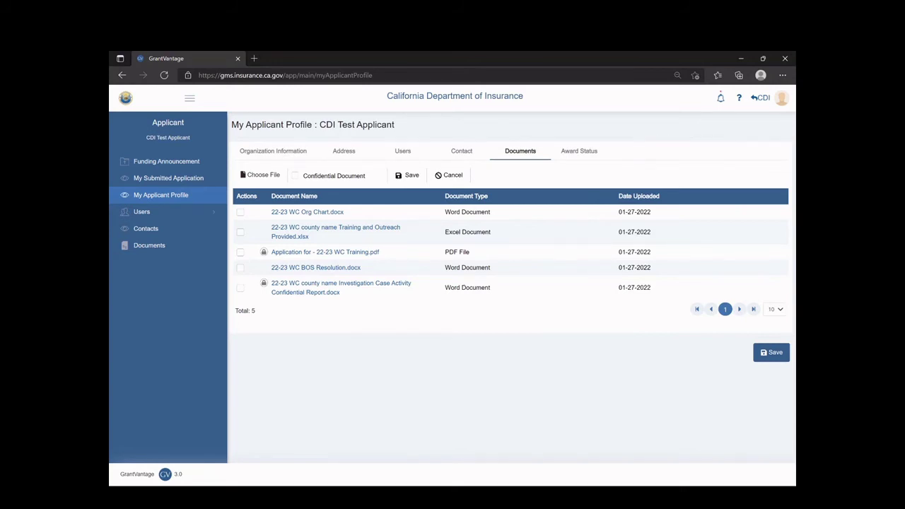
pyautogui.click(257, 174)
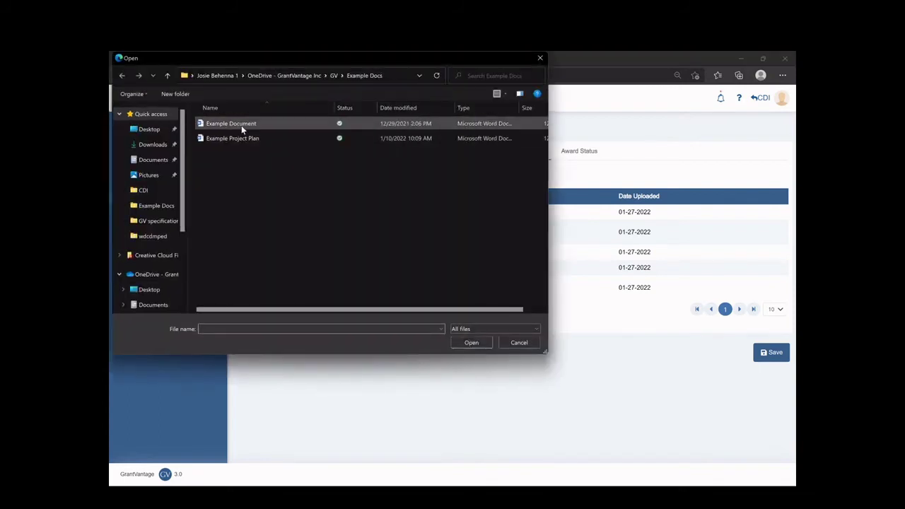
pyautogui.click(241, 125)
pyautogui.doubleClick(241, 125)
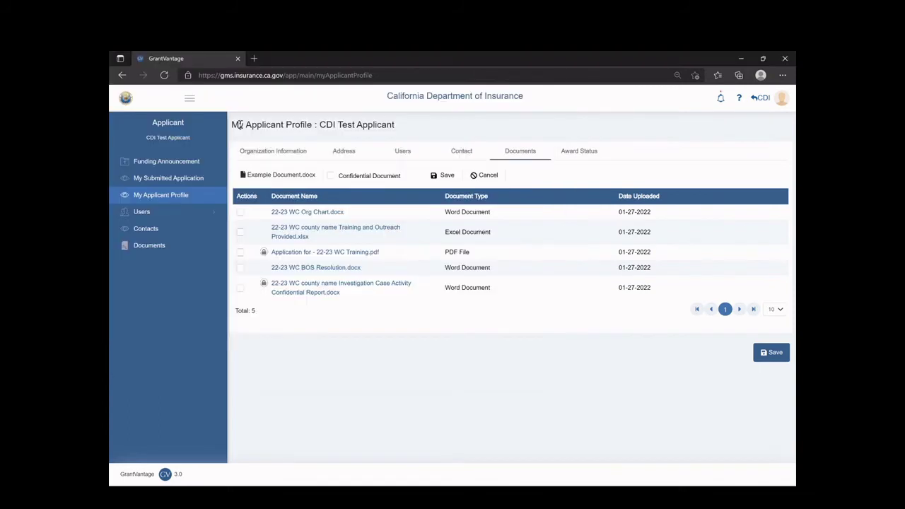
pyautogui.click(440, 180)
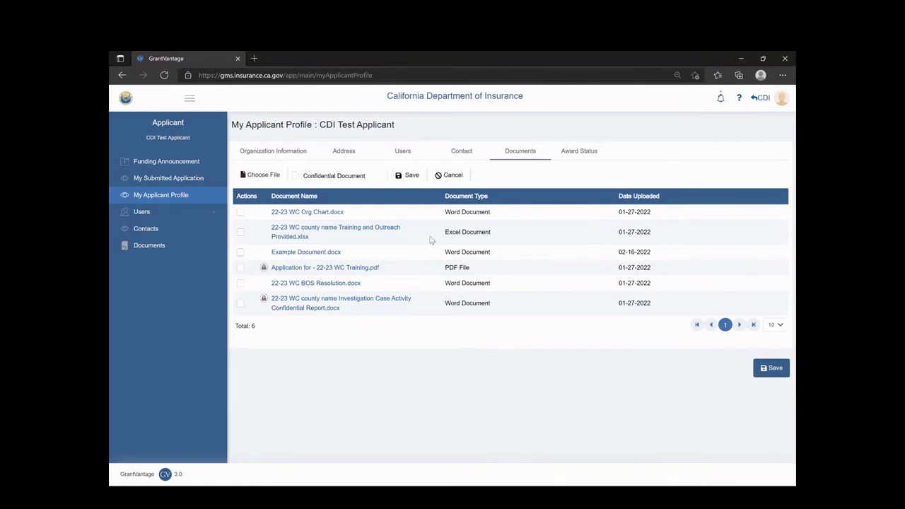
# Step: Upload Example Project Plan.docx to the profile's documents as a confidential document
pyautogui.click(262, 178)
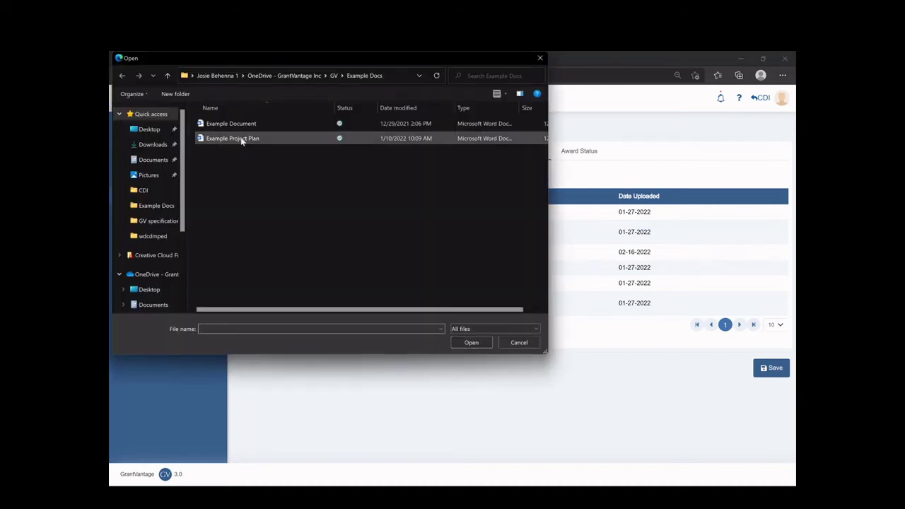
pyautogui.doubleClick(238, 138)
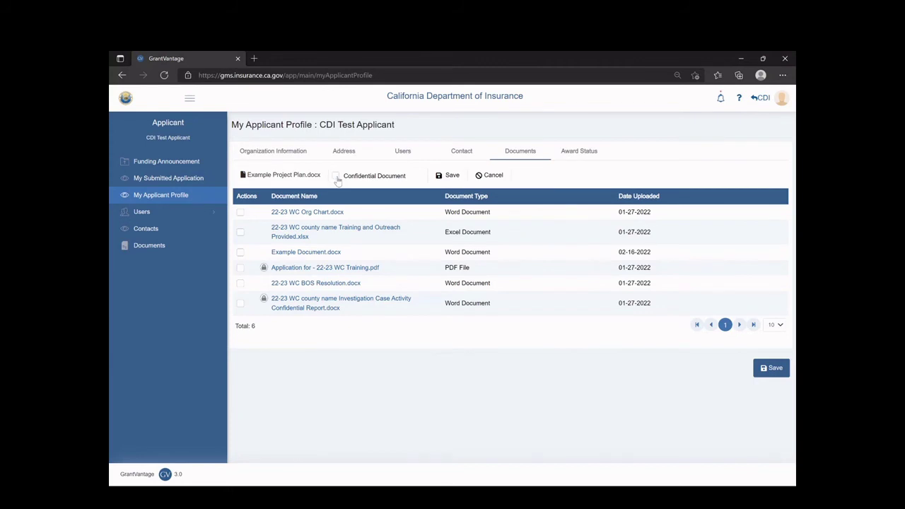
pyautogui.click(337, 176)
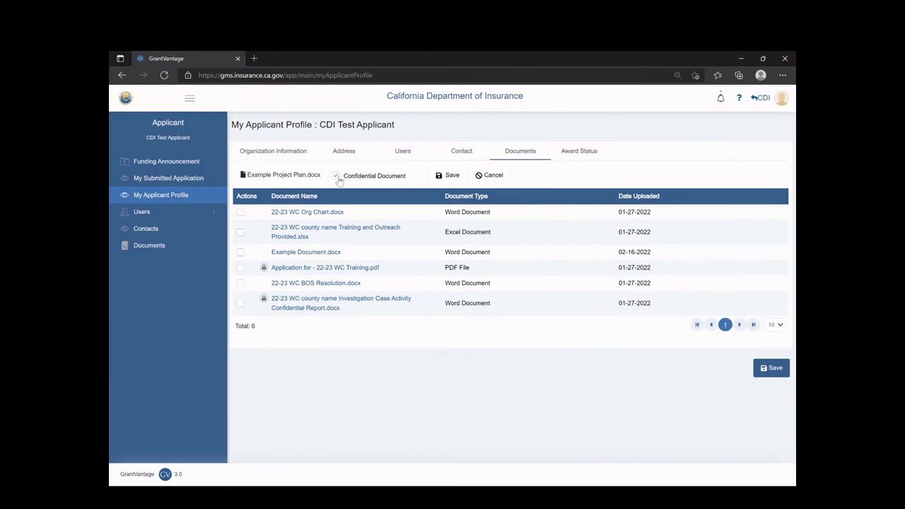
pyautogui.click(436, 179)
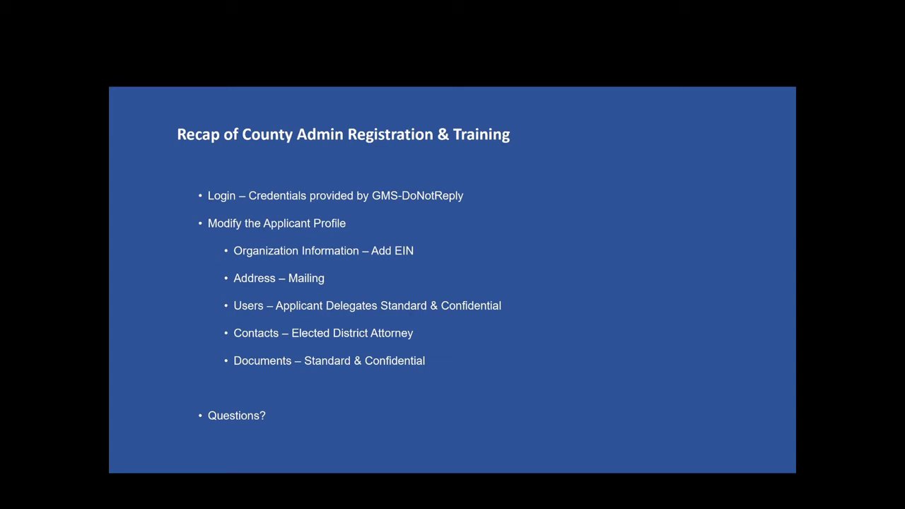
# Step: Switch to the GrantVantage browser window, review the fields of the new user form, and cancel it
pyautogui.hotkey('alt', 'Tab')
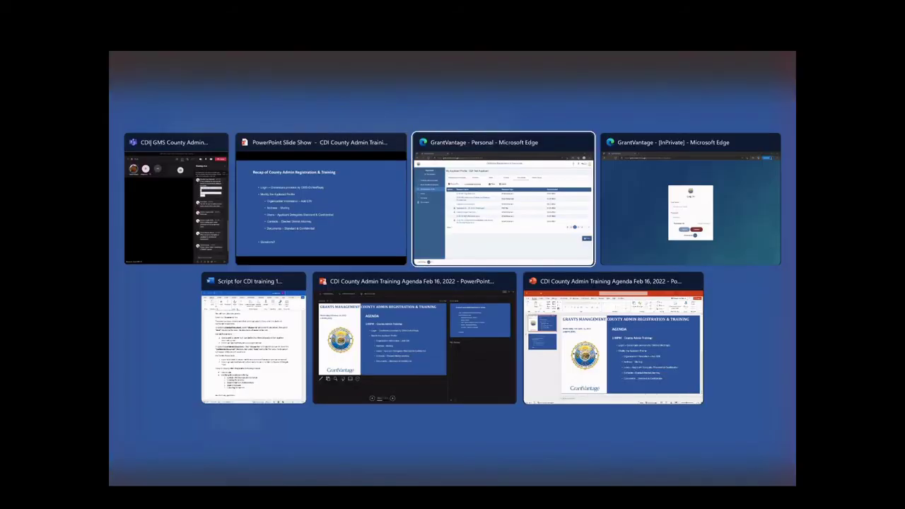
pyautogui.click(404, 151)
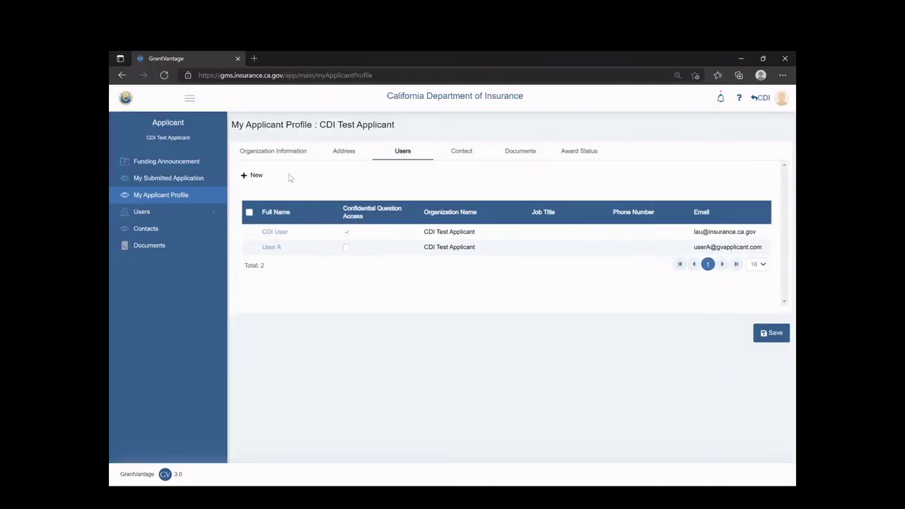
pyautogui.click(268, 175)
pyautogui.scroll(-1, 417, 236)
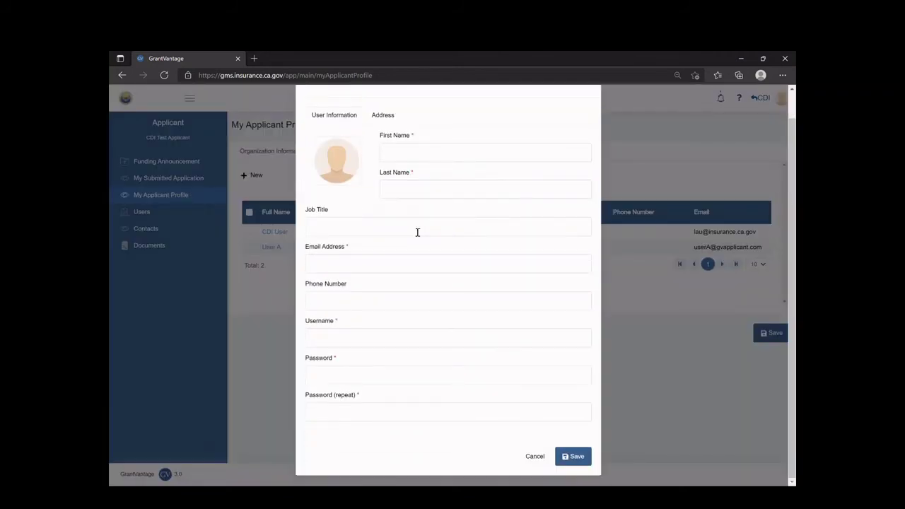
pyautogui.click(447, 369)
pyautogui.click(535, 456)
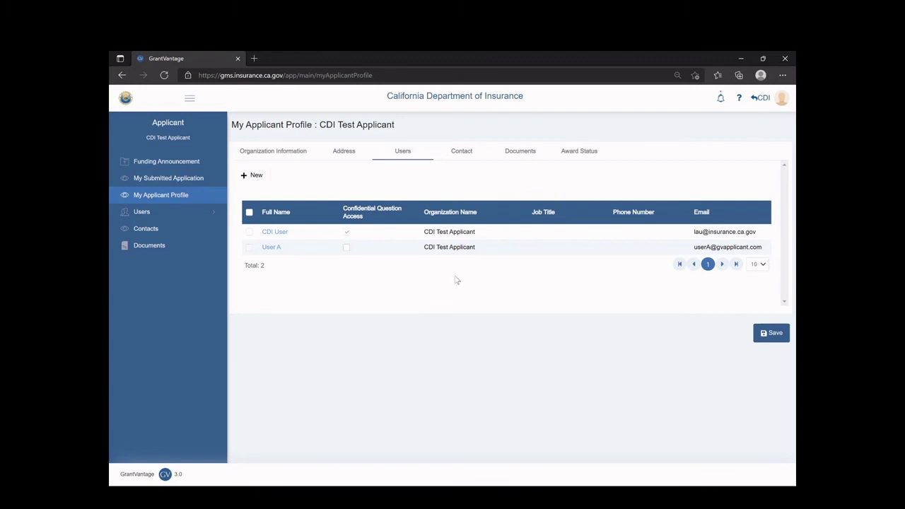
# Step: Open the contact section of the applicant profile
pyautogui.click(457, 157)
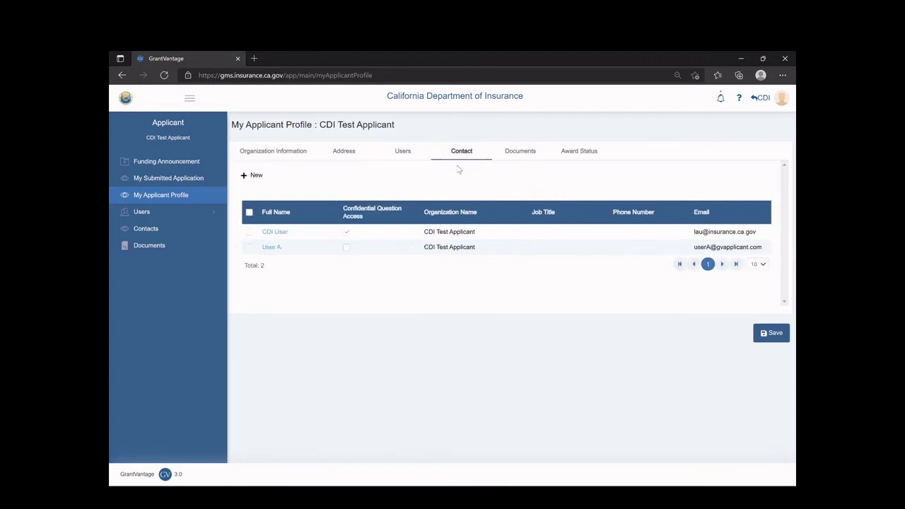